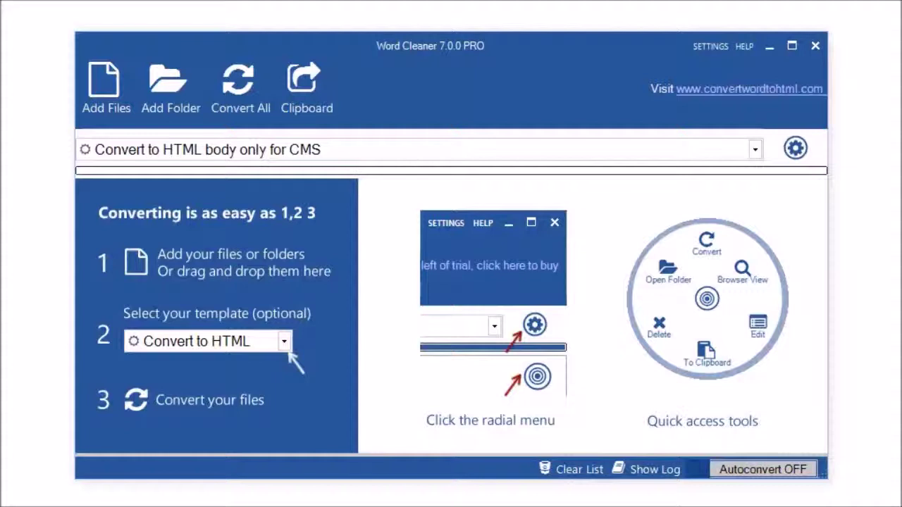
Add about us page.docx from the Example files folder and convert it with the "Convert to HTML body only for CMS" template.
{"action": "left_click", "coordinate": [120, 90]}
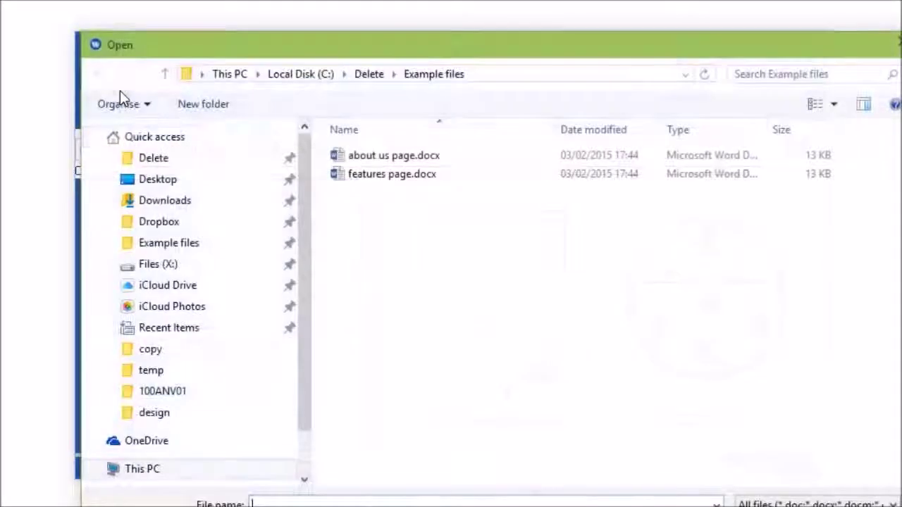
{"action": "left_click", "coordinate": [167, 246]}
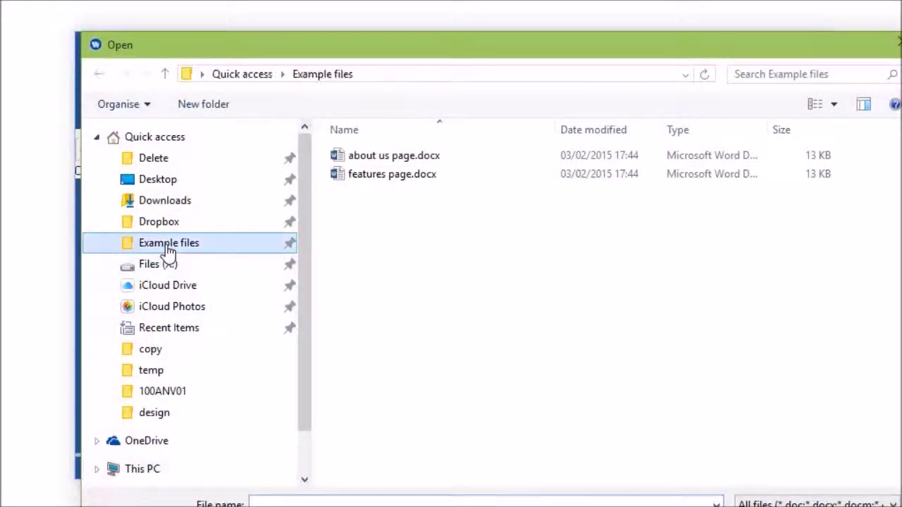
{"action": "double_click", "coordinate": [373, 157]}
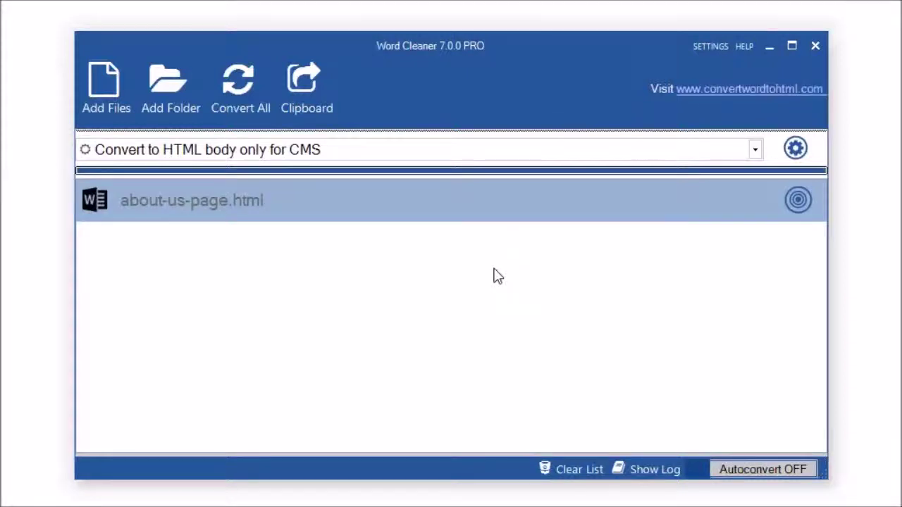
{"action": "left_click", "coordinate": [799, 200]}
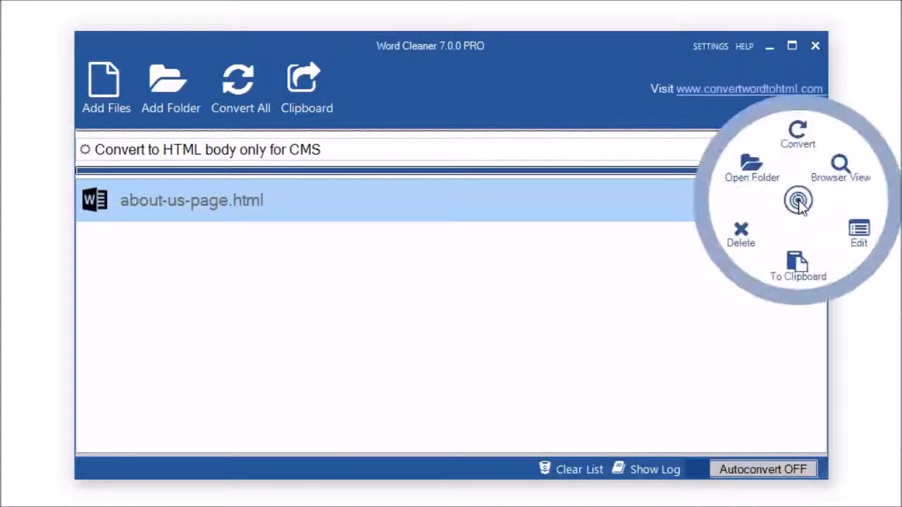
{"action": "left_click", "coordinate": [798, 141]}
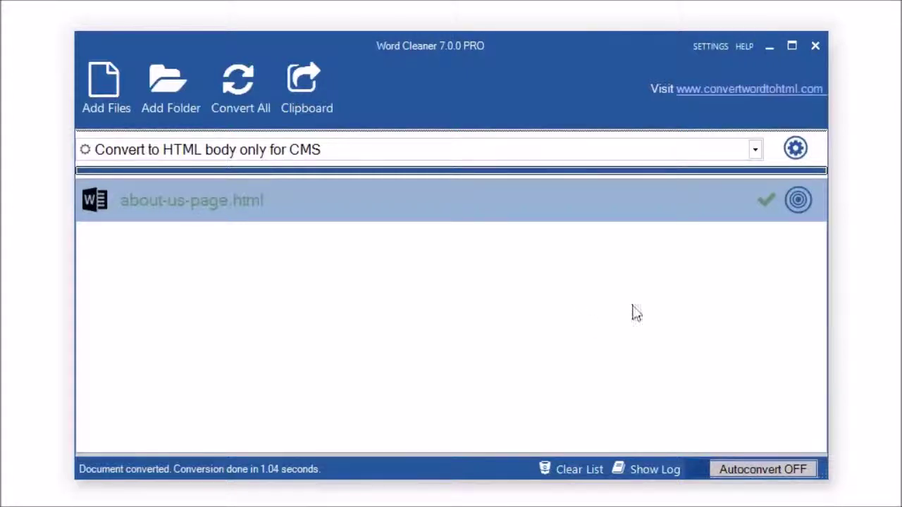
{"action": "mouse_move", "coordinate": [768, 210]}
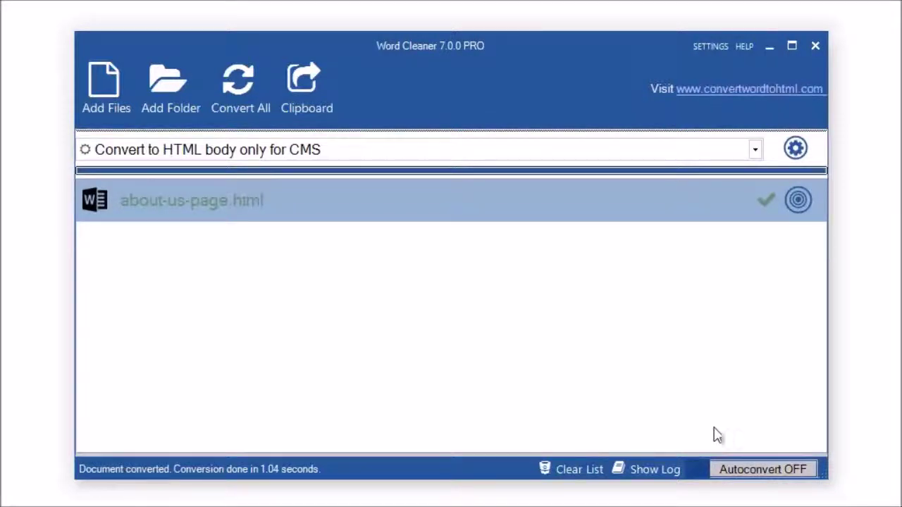
Turn on Autoconvert and add features page.docx from the Example files folder.
{"action": "left_click", "coordinate": [766, 473]}
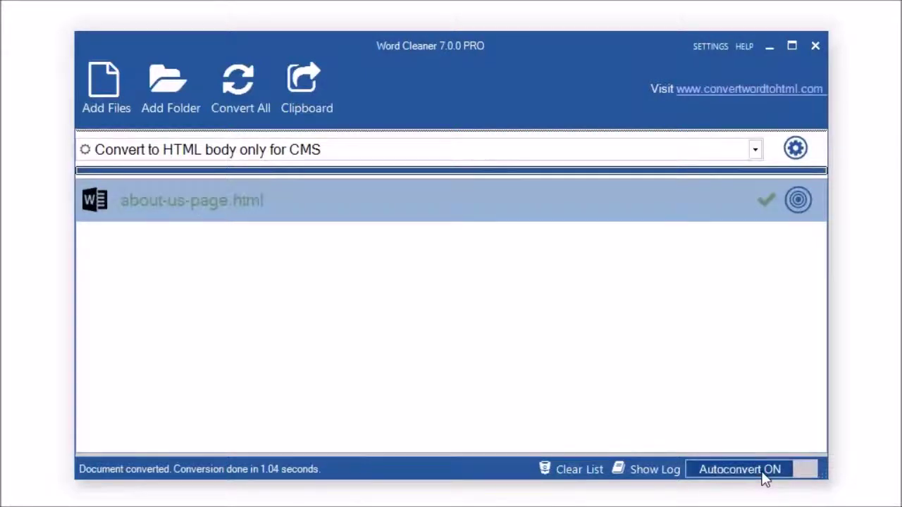
{"action": "left_click", "coordinate": [117, 97]}
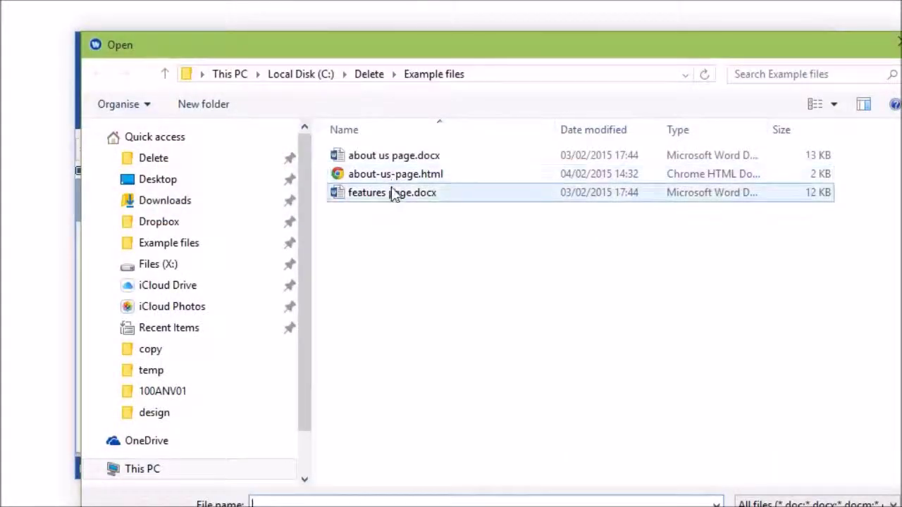
{"action": "double_click", "coordinate": [392, 193]}
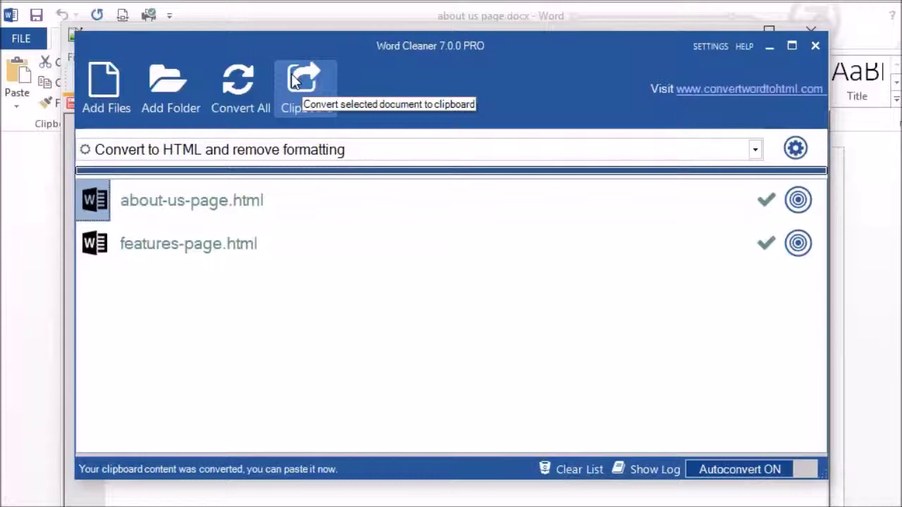
Switch to Word and copy the first two paragraphs of about us page.docx.
{"action": "left_click", "coordinate": [294, 80]}
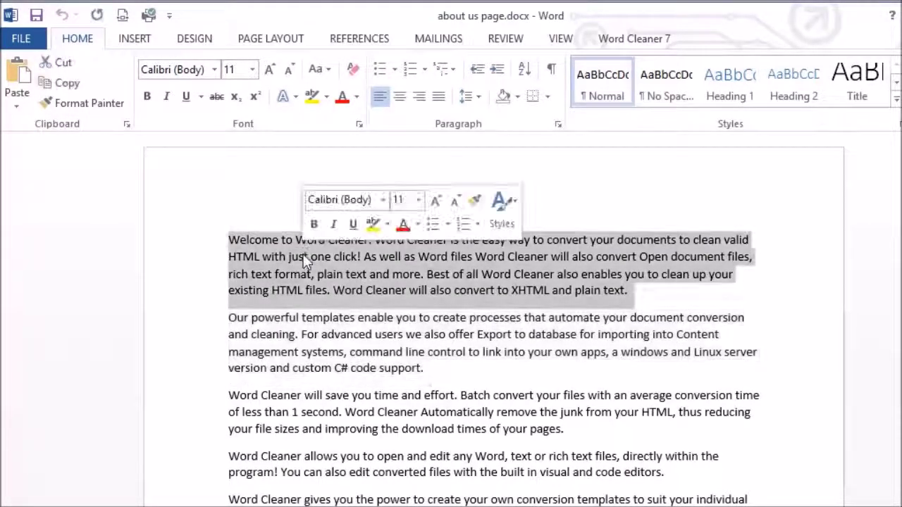
{"action": "left_click_drag", "start_coordinate": [443, 381], "coordinate": [205, 237]}
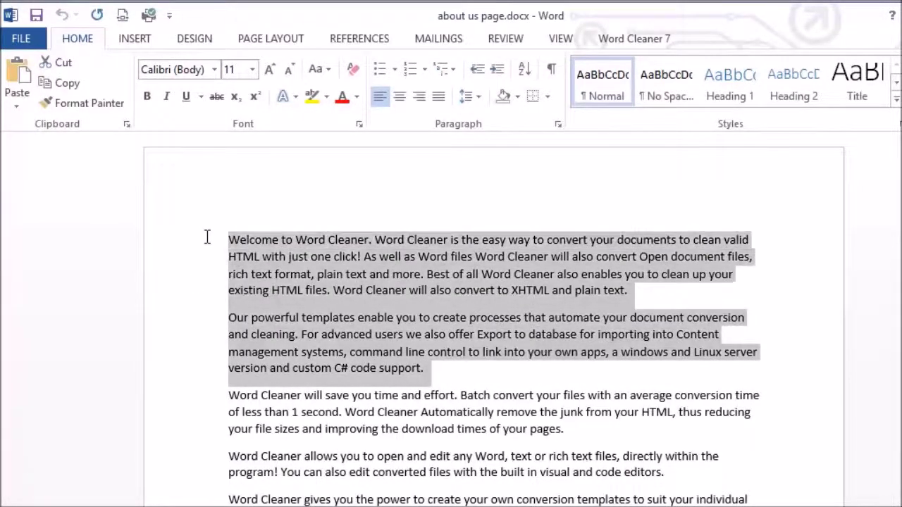
{"action": "right_click", "coordinate": [258, 274]}
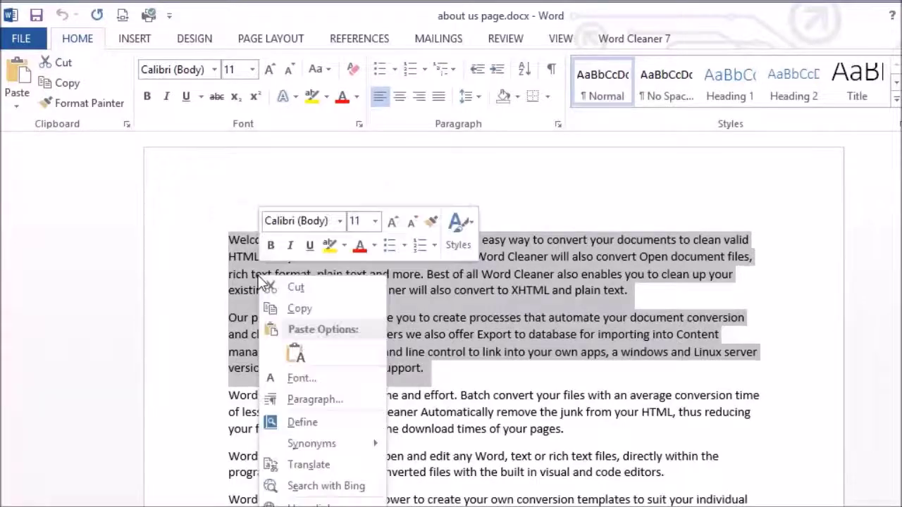
{"action": "left_click", "coordinate": [295, 310]}
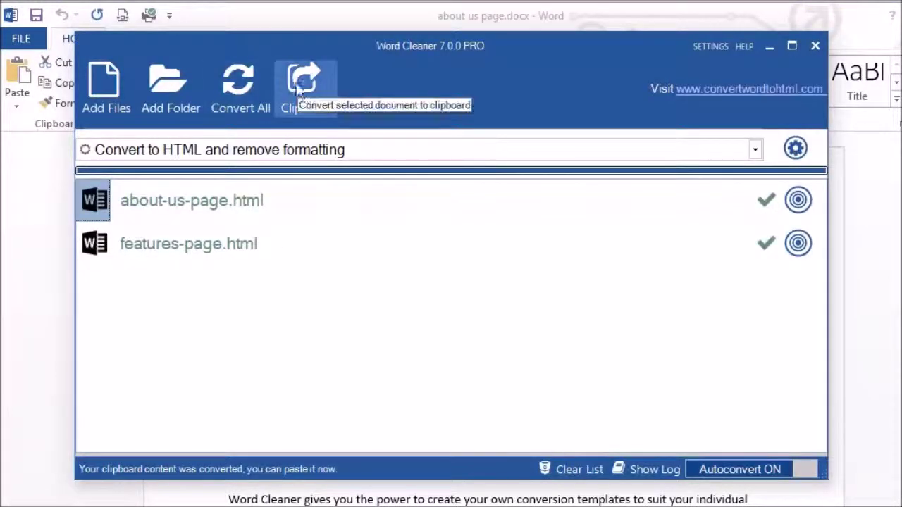
Convert the copied text to HTML with Word Cleaner's Clipboard conversion and paste the code into the new Notepad++ document.
{"action": "left_click", "coordinate": [303, 90]}
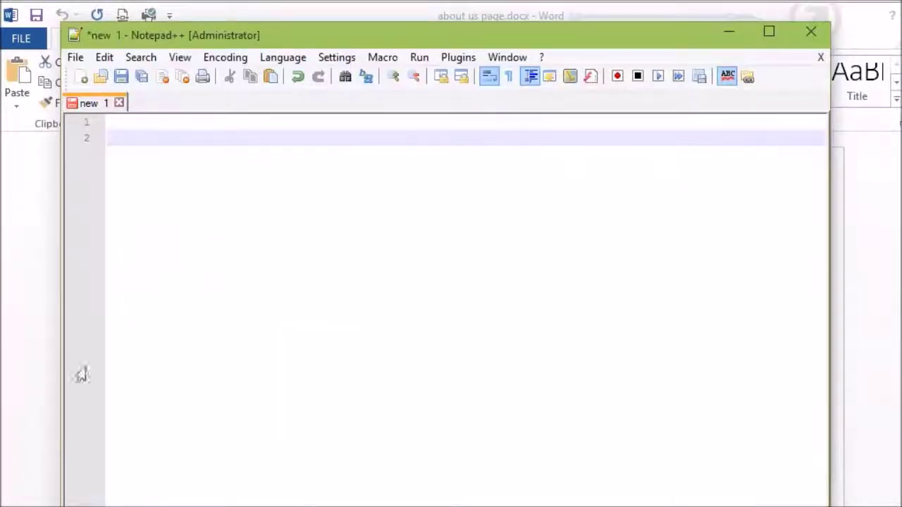
{"action": "right_click", "coordinate": [136, 145]}
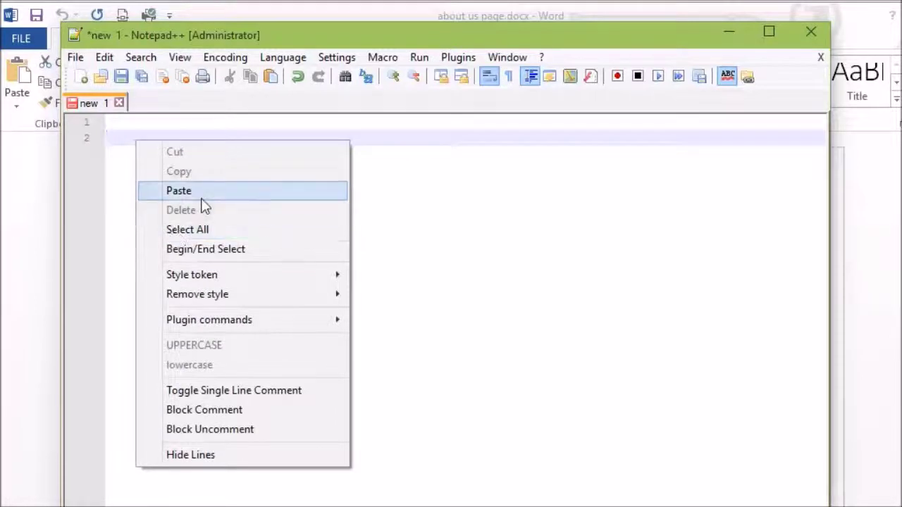
{"action": "left_click", "coordinate": [184, 191]}
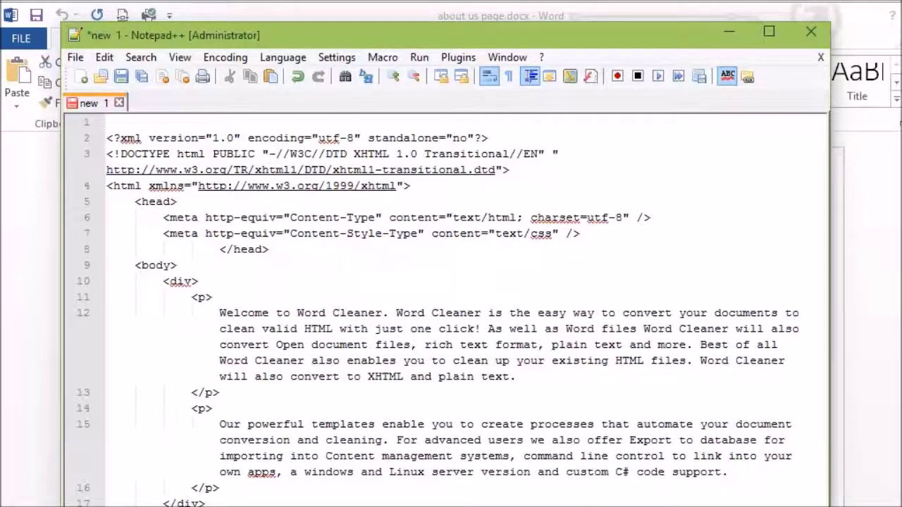
Switch back to Word Cleaner and look over the quick access tools of clipboard_html_3.html and the available conversion templates.
{"action": "key", "text": "alt+Tab"}
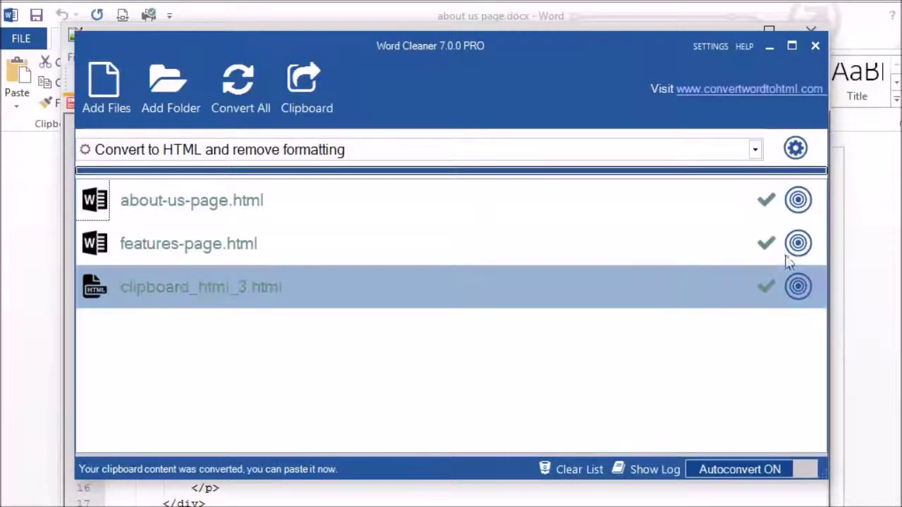
{"action": "left_click", "coordinate": [796, 300]}
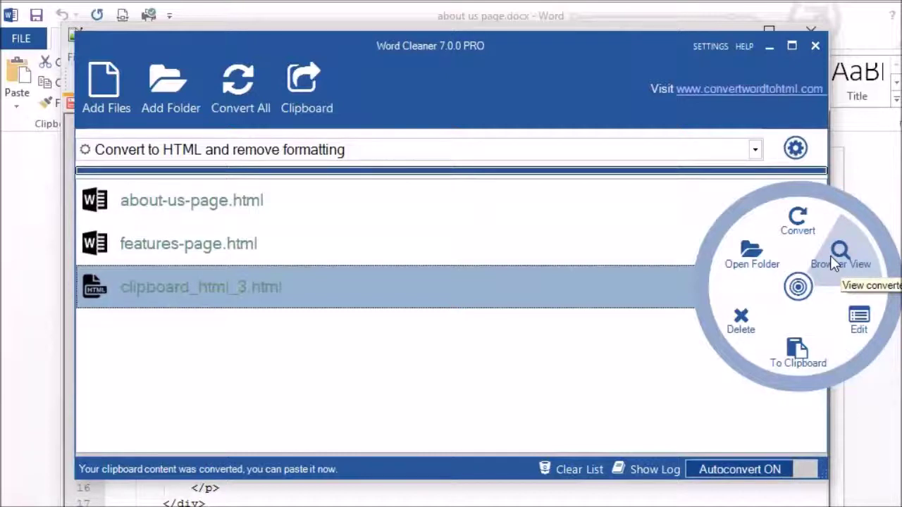
{"action": "left_click", "coordinate": [849, 313]}
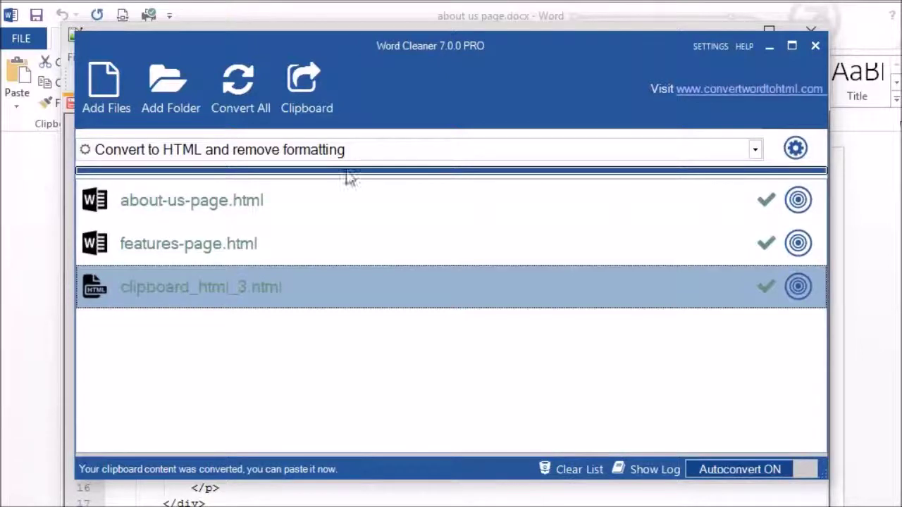
{"action": "left_click", "coordinate": [753, 150]}
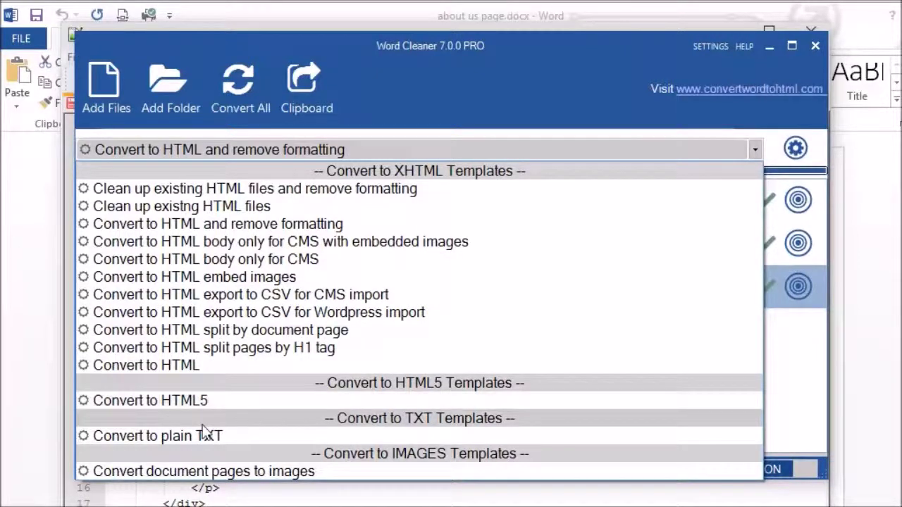
{"action": "left_click", "coordinate": [402, 125]}
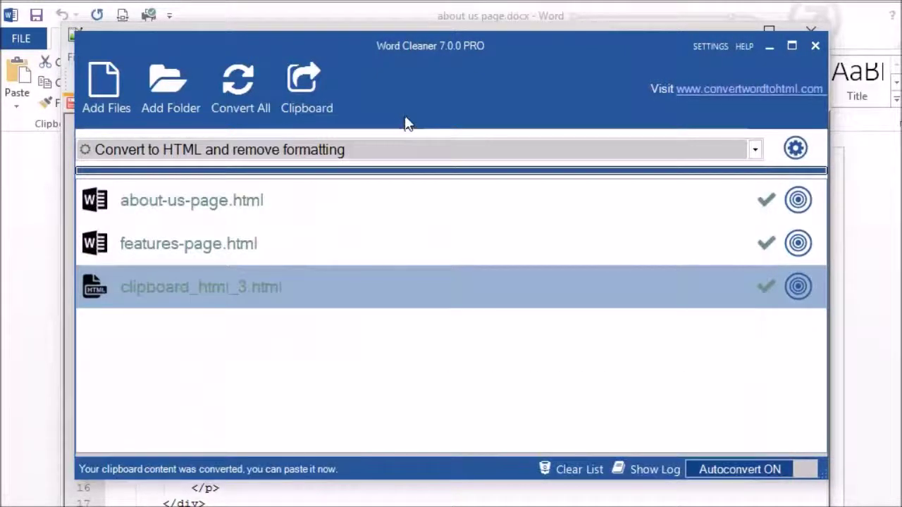
Open the "Convert to HTML and remove formatting" template for editing and view its Image Options and CSS Options.
{"action": "left_click", "coordinate": [796, 150]}
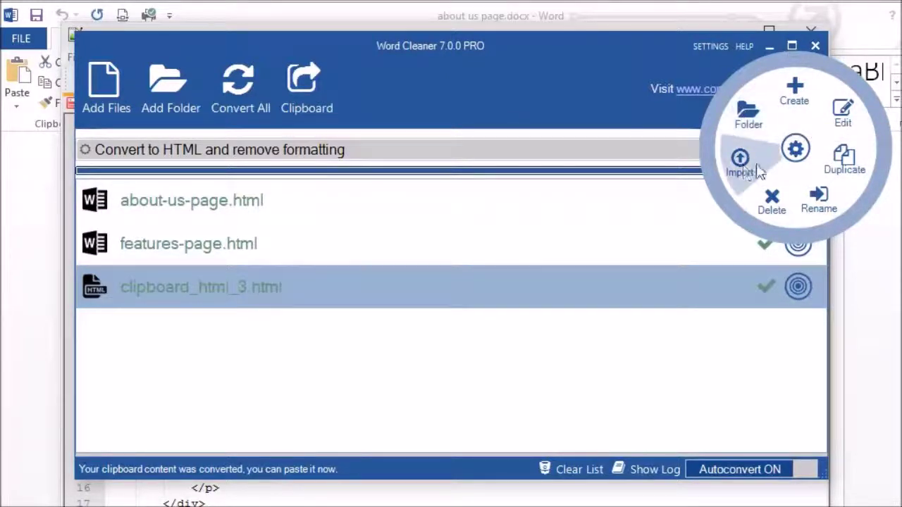
{"action": "left_click", "coordinate": [841, 120]}
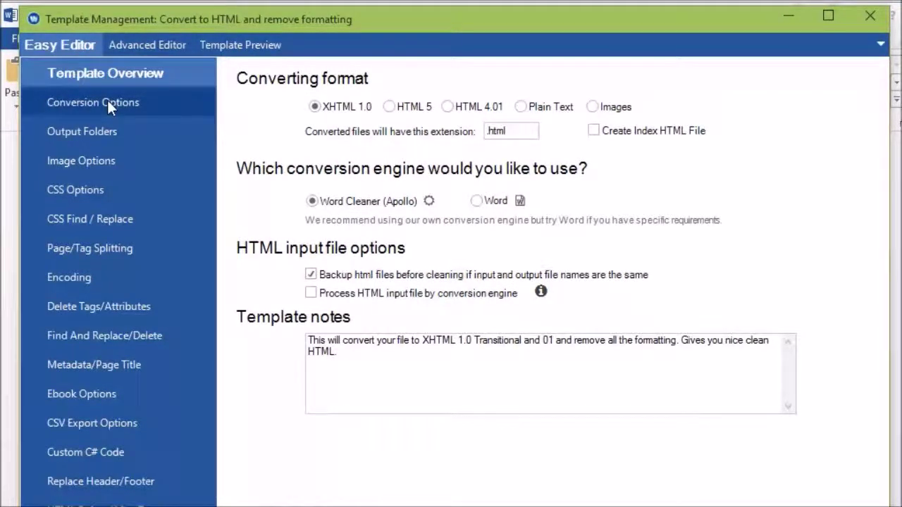
{"action": "left_click", "coordinate": [104, 159]}
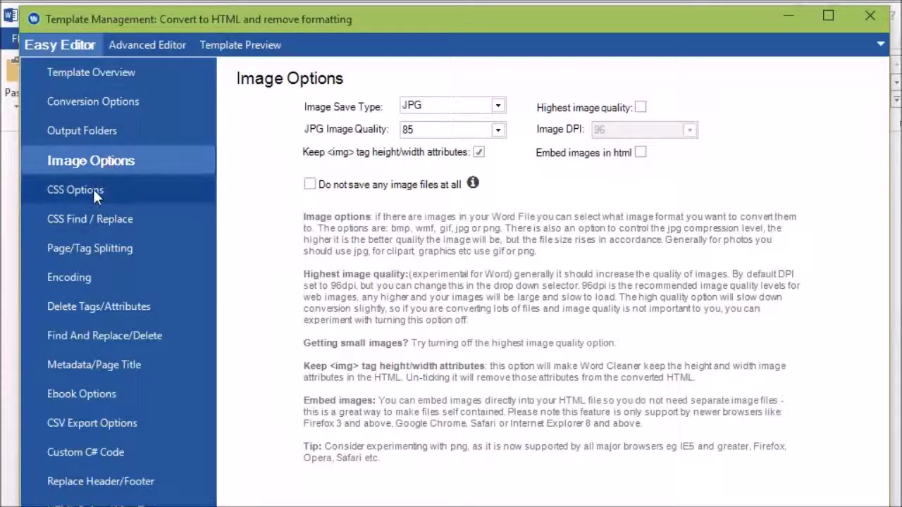
{"action": "left_click", "coordinate": [93, 188]}
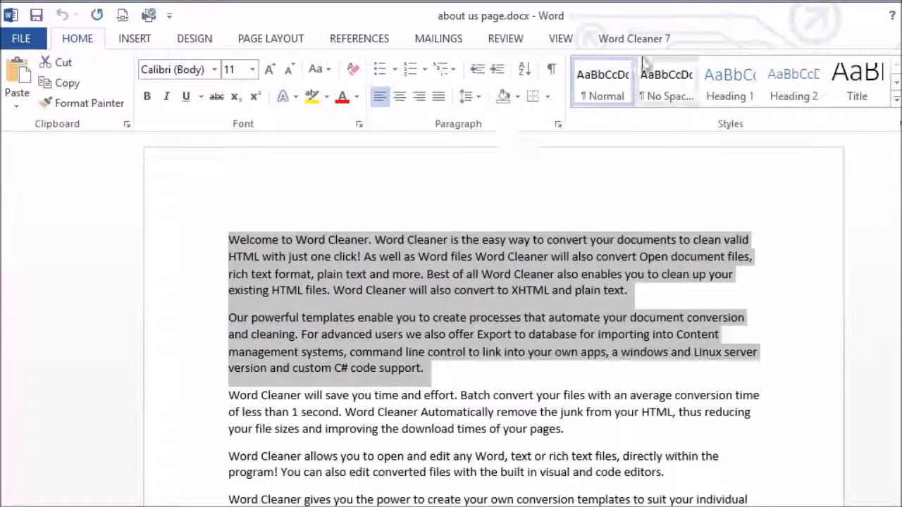
Switch to Word and convert the document to the clipboard with the Word Cleaner template "Clean up existng HTML files".
{"action": "left_click", "coordinate": [641, 46]}
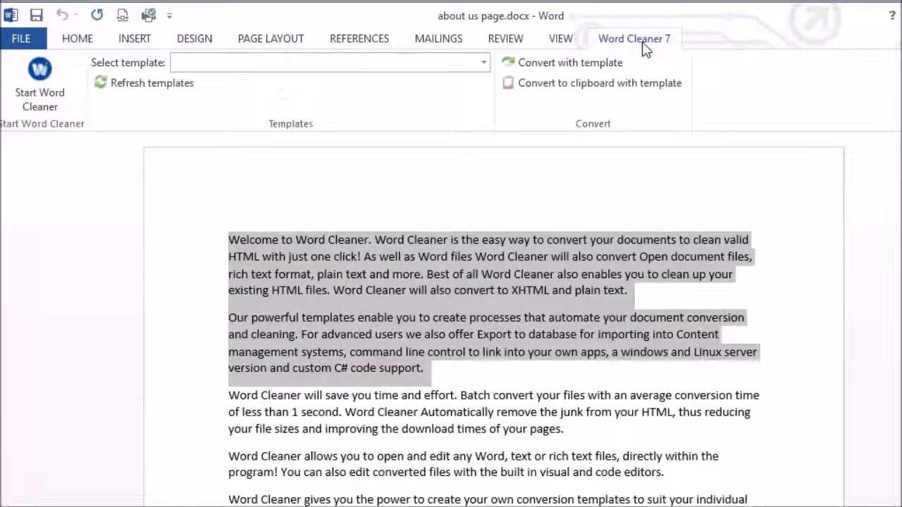
{"action": "left_click", "coordinate": [39, 83]}
{"action": "left_click", "coordinate": [446, 65]}
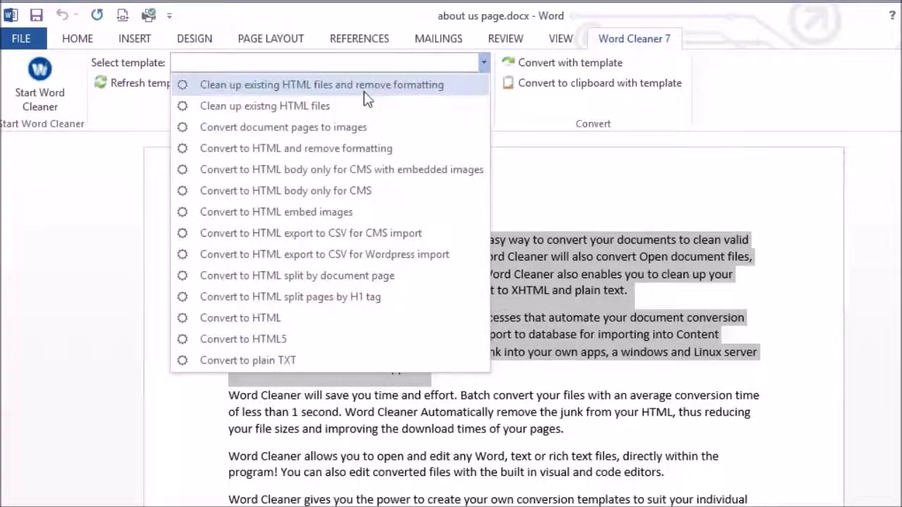
{"action": "left_click", "coordinate": [348, 107]}
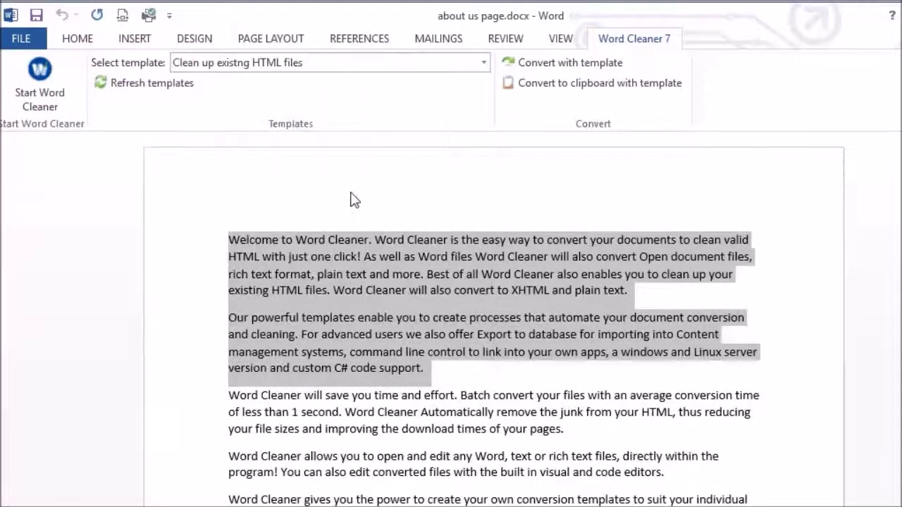
{"action": "left_click", "coordinate": [365, 243]}
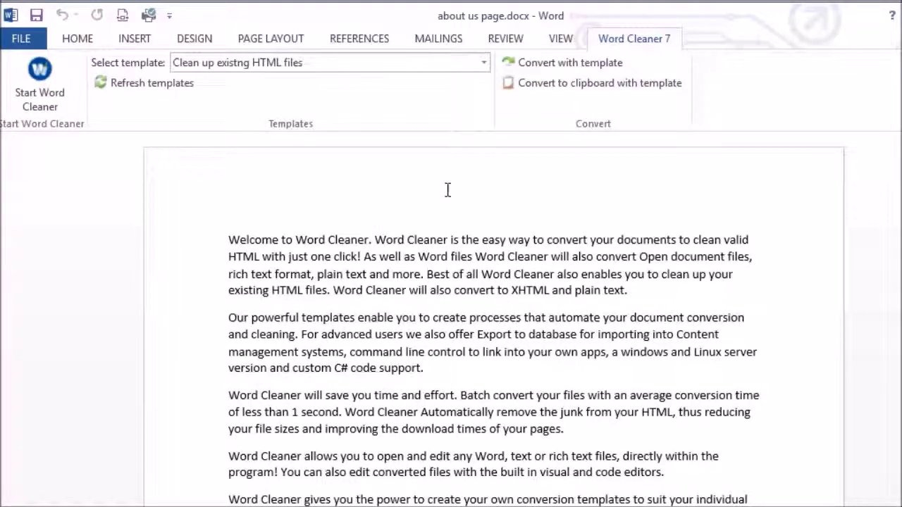
{"action": "left_click", "coordinate": [587, 83]}
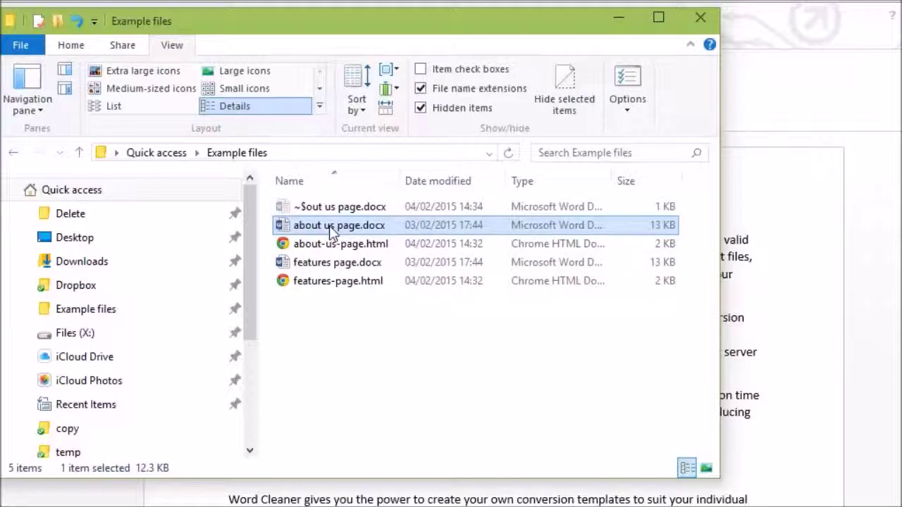
In File Explorer, convert about us page.docx using Word Cleaner 7's "Convert to HTML" template.
{"action": "right_click", "coordinate": [332, 233]}
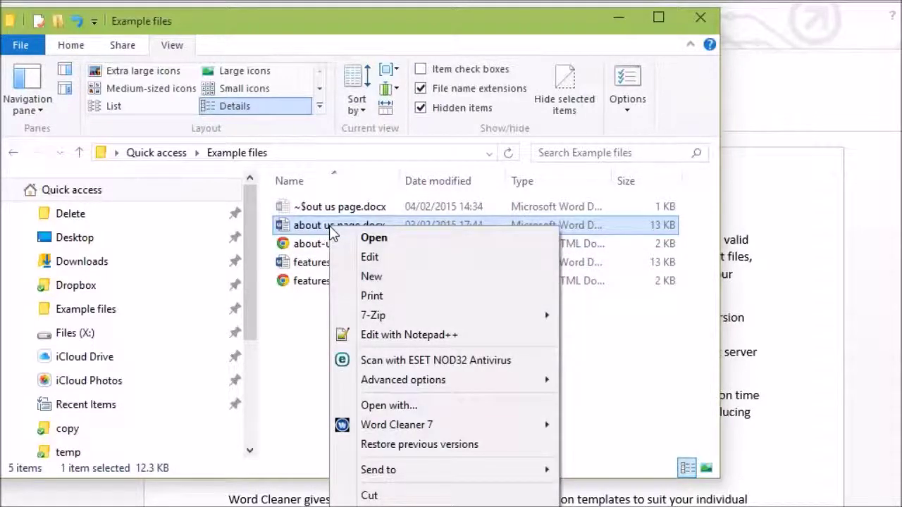
{"action": "mouse_move", "coordinate": [388, 428]}
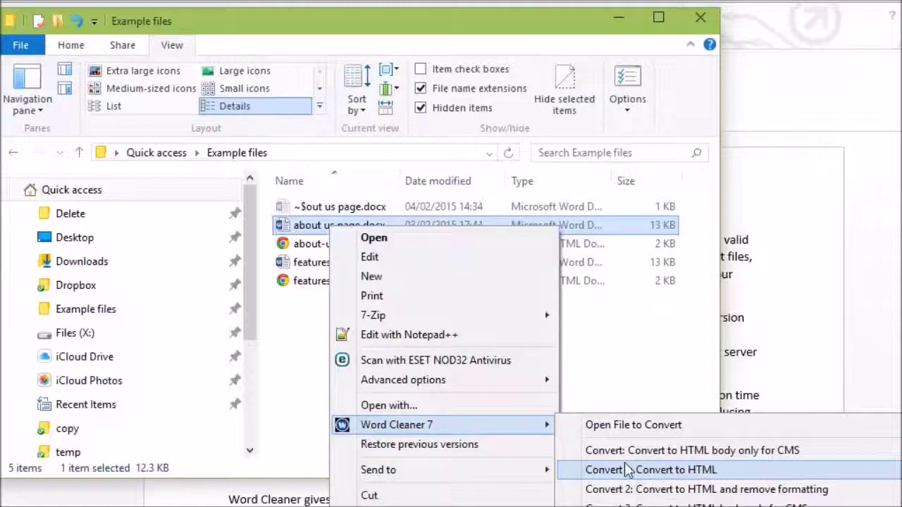
{"action": "left_click", "coordinate": [635, 470]}
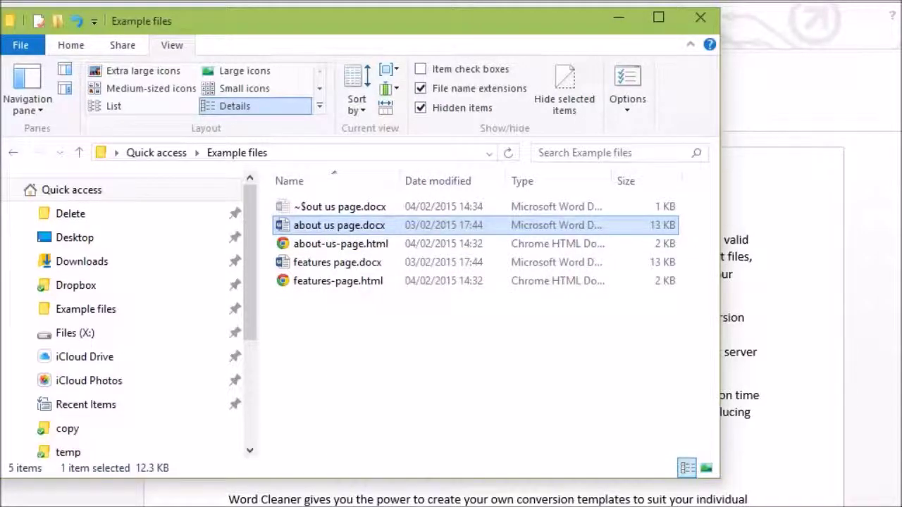